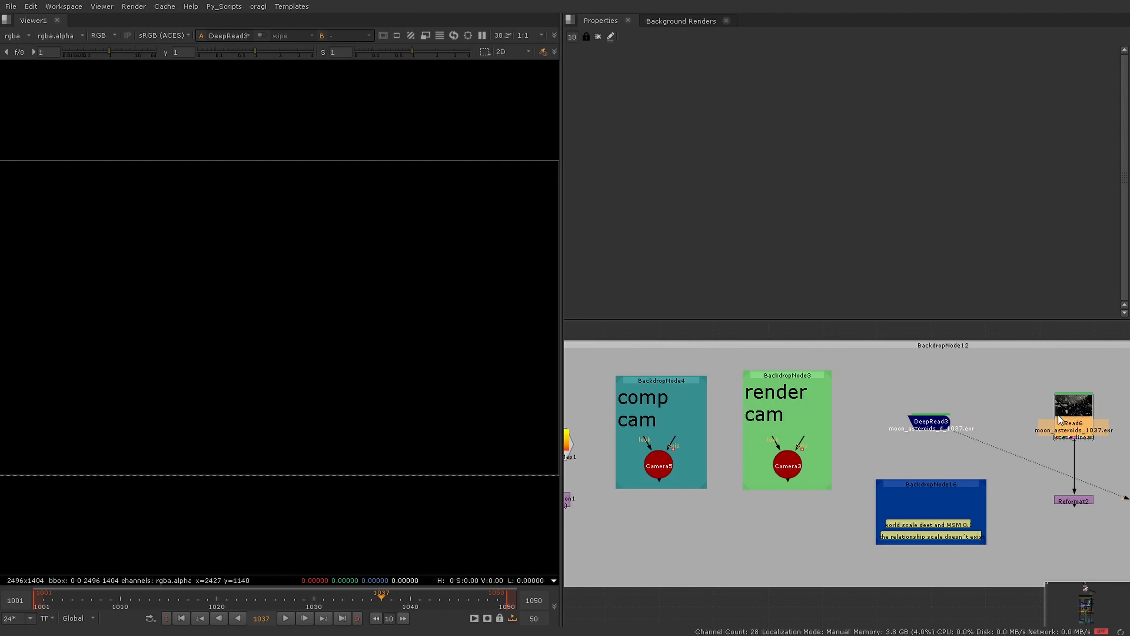
Step: Check the DeepRead3 node's properties and close them again
{"action": "double_click", "coordinate": [940, 424]}
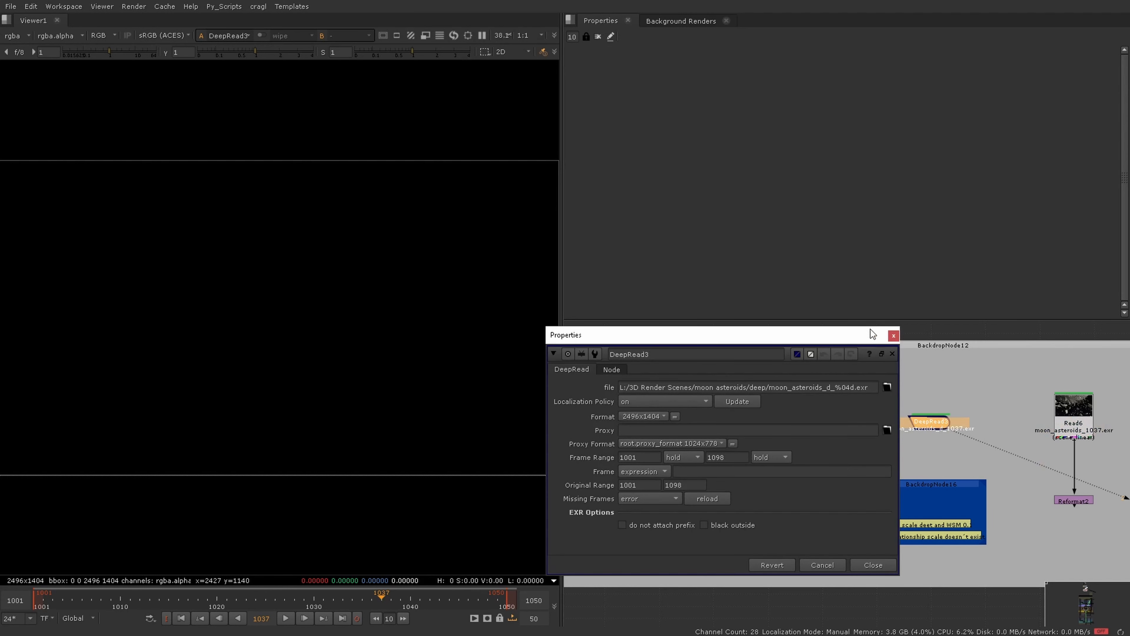
{"action": "left_click", "coordinate": [894, 335]}
{"action": "left_click", "coordinate": [712, 440]}
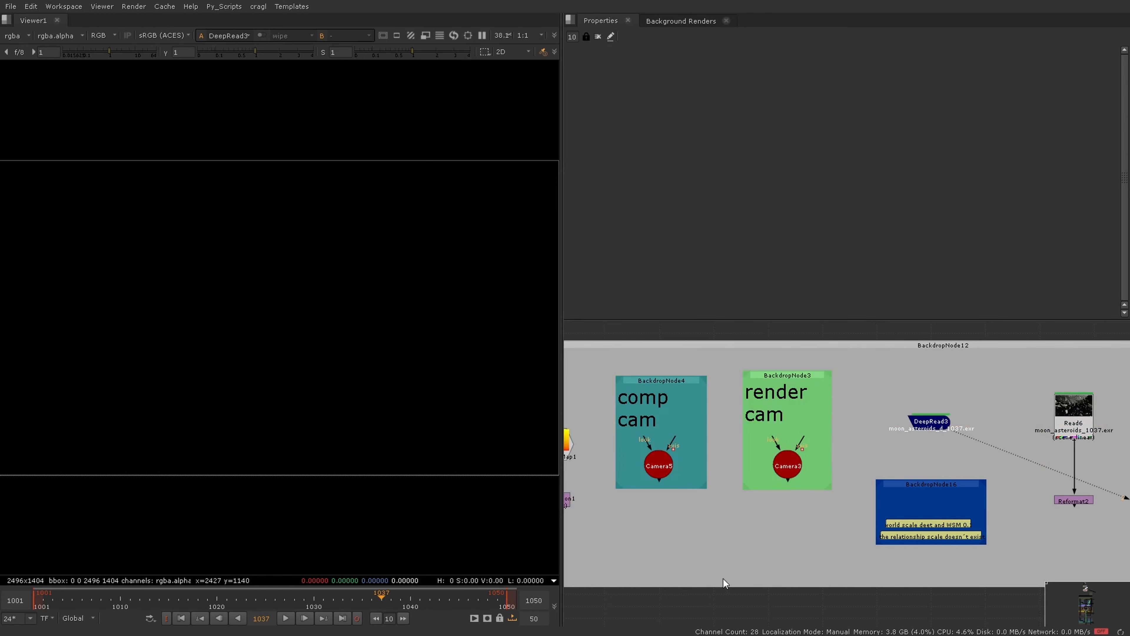
Step: Examine the input dots in the CRITICAL ASSETS and OPTIONAL ASSETS areas of the Deep Optics Template
{"action": "scroll", "coordinate": [722, 564], "scroll_direction": "down", "scroll_amount": 10}
{"action": "middle_click_drag", "start_coordinate": [846, 565], "coordinate": [934, 400]}
{"action": "scroll", "coordinate": [994, 475], "scroll_direction": "up", "scroll_amount": 5}
{"action": "scroll", "coordinate": [974, 534], "scroll_direction": "up", "scroll_amount": 2}
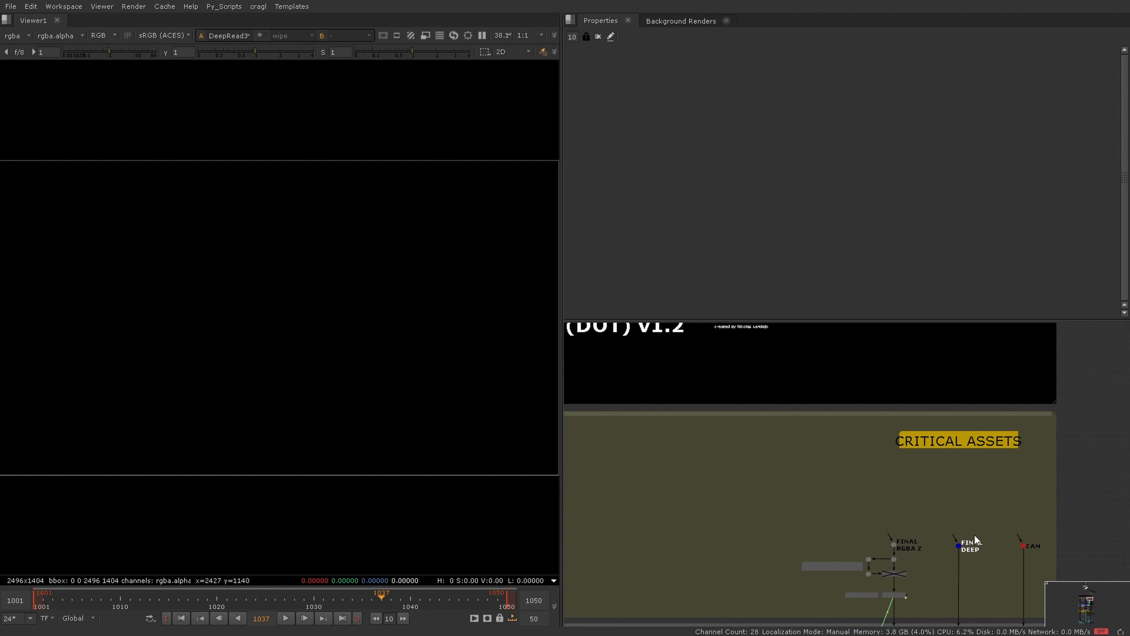
{"action": "scroll", "coordinate": [979, 507], "scroll_direction": "up", "scroll_amount": 1}
{"action": "middle_click_drag", "start_coordinate": [978, 507], "coordinate": [915, 459]}
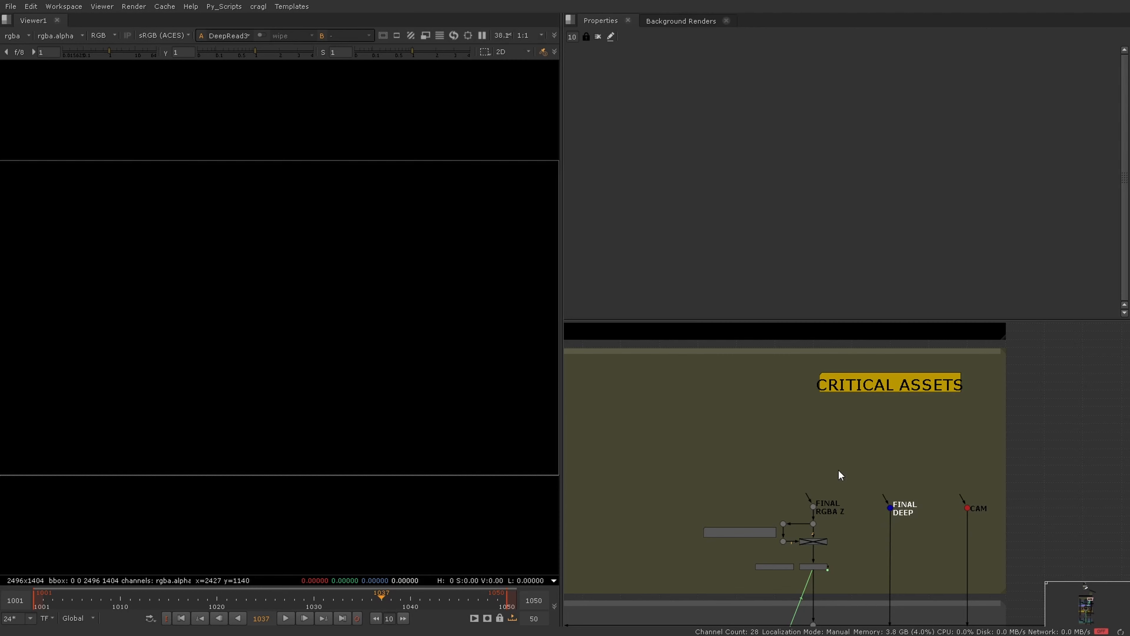
{"action": "scroll", "coordinate": [860, 466], "scroll_direction": "down", "scroll_amount": 4}
{"action": "middle_click_drag", "start_coordinate": [658, 487], "coordinate": [988, 475]}
{"action": "scroll", "coordinate": [628, 471], "scroll_direction": "up", "scroll_amount": 3}
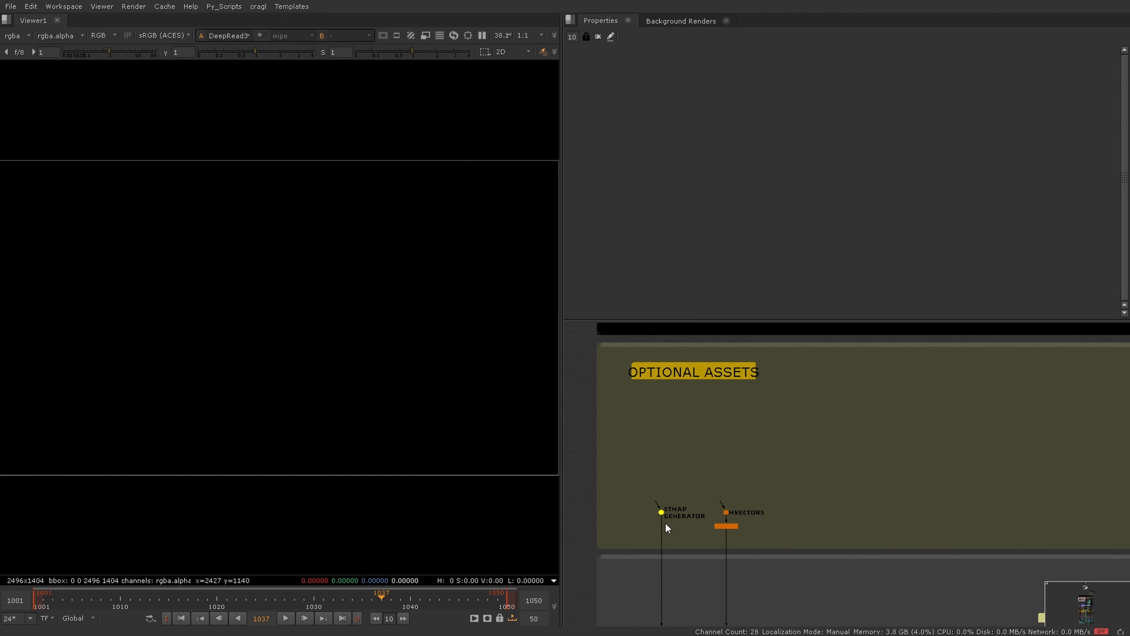
{"action": "scroll", "coordinate": [660, 512], "scroll_direction": "up", "scroll_amount": 2}
{"action": "left_click_drag", "start_coordinate": [659, 496], "coordinate": [778, 460]}
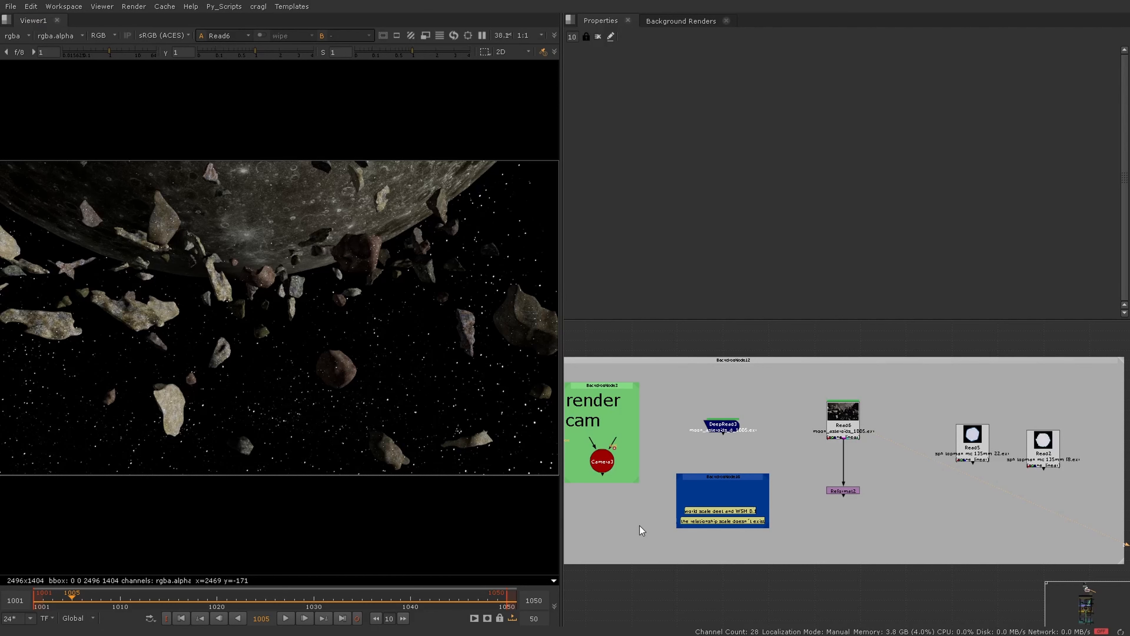
Step: Maximize the node graph and look over the whole Deep Optics Template from its title down to OUTPUT
{"action": "key", "text": "space"}
{"action": "scroll", "coordinate": [560, 501], "scroll_direction": "down", "scroll_amount": 5}
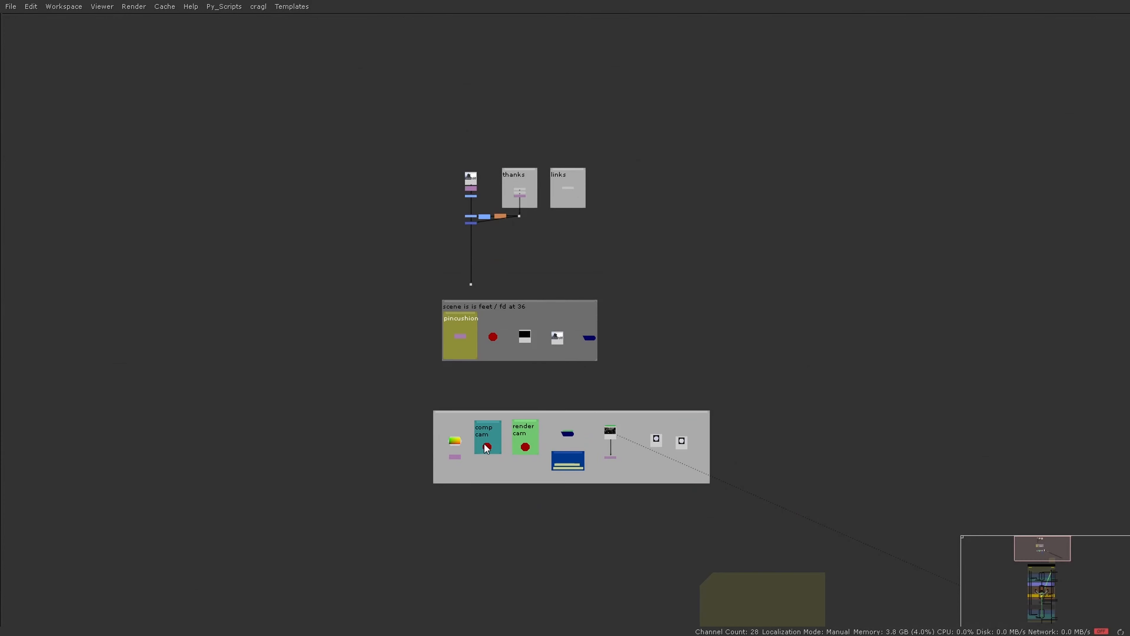
{"action": "middle_click_drag", "start_coordinate": [484, 443], "coordinate": [500, 152]}
{"action": "scroll", "coordinate": [492, 264], "scroll_direction": "down", "scroll_amount": 4}
{"action": "middle_click_drag", "start_coordinate": [531, 364], "coordinate": [536, 160]}
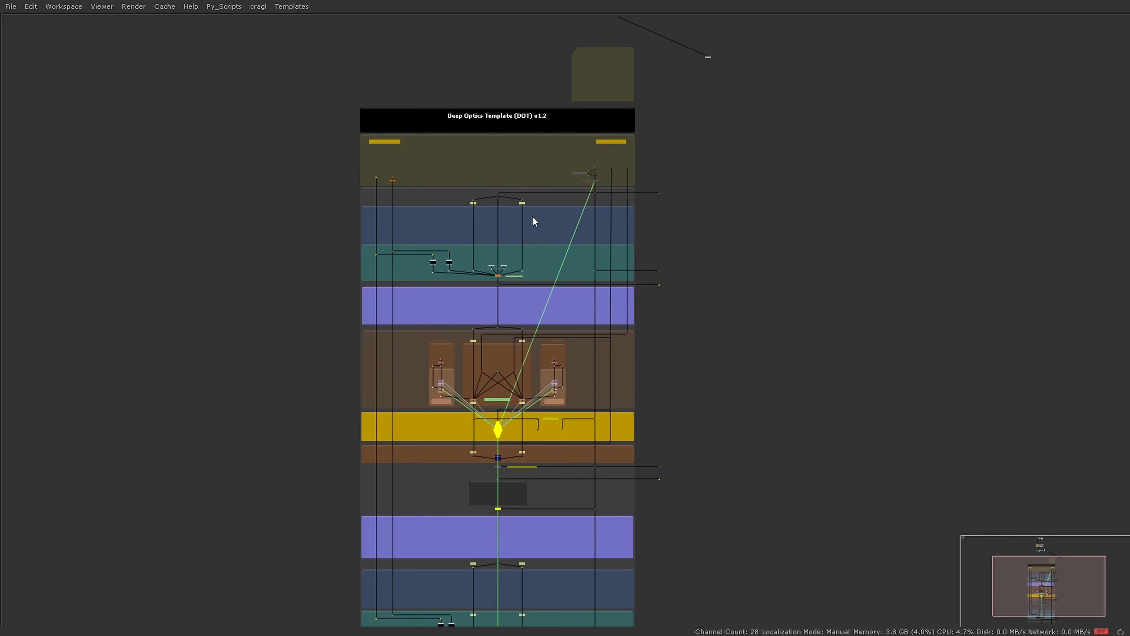
{"action": "scroll", "coordinate": [532, 216], "scroll_direction": "down", "scroll_amount": 2}
{"action": "middle_click_drag", "start_coordinate": [612, 325], "coordinate": [650, 291]}
{"action": "scroll", "coordinate": [583, 332], "scroll_direction": "up", "scroll_amount": 2}
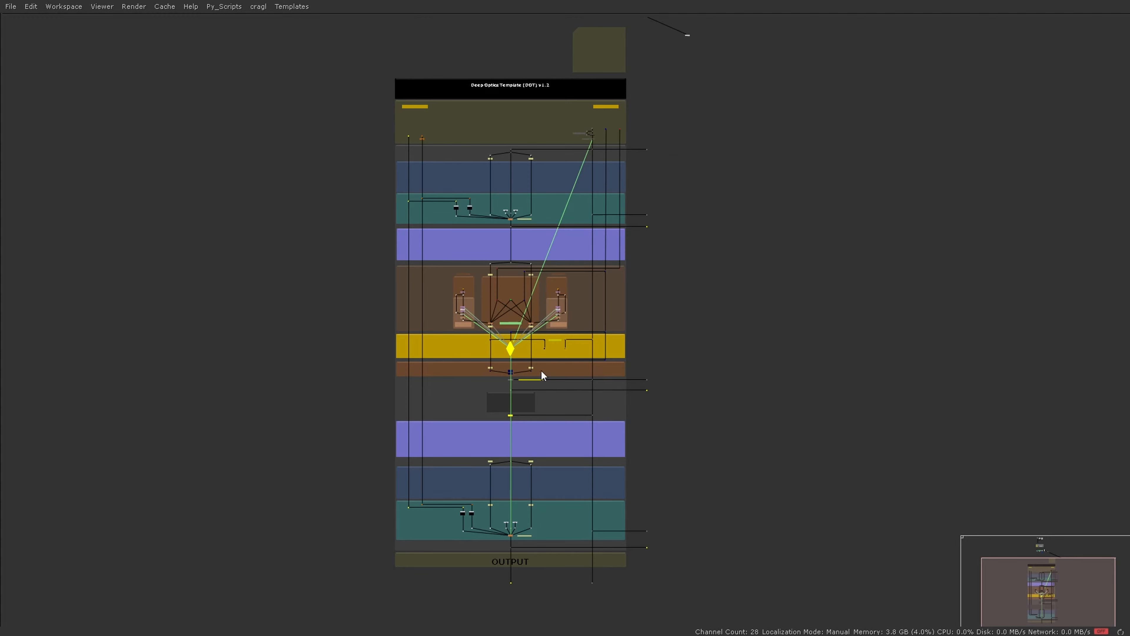
Step: Examine the first-pass sections, the FG & BG Bokeh Fields and the CAMERA_CONTROLS node in the CONTROLLER section
{"action": "scroll", "coordinate": [543, 196], "scroll_direction": "up", "scroll_amount": 5}
{"action": "scroll", "coordinate": [485, 150], "scroll_direction": "up", "scroll_amount": 2}
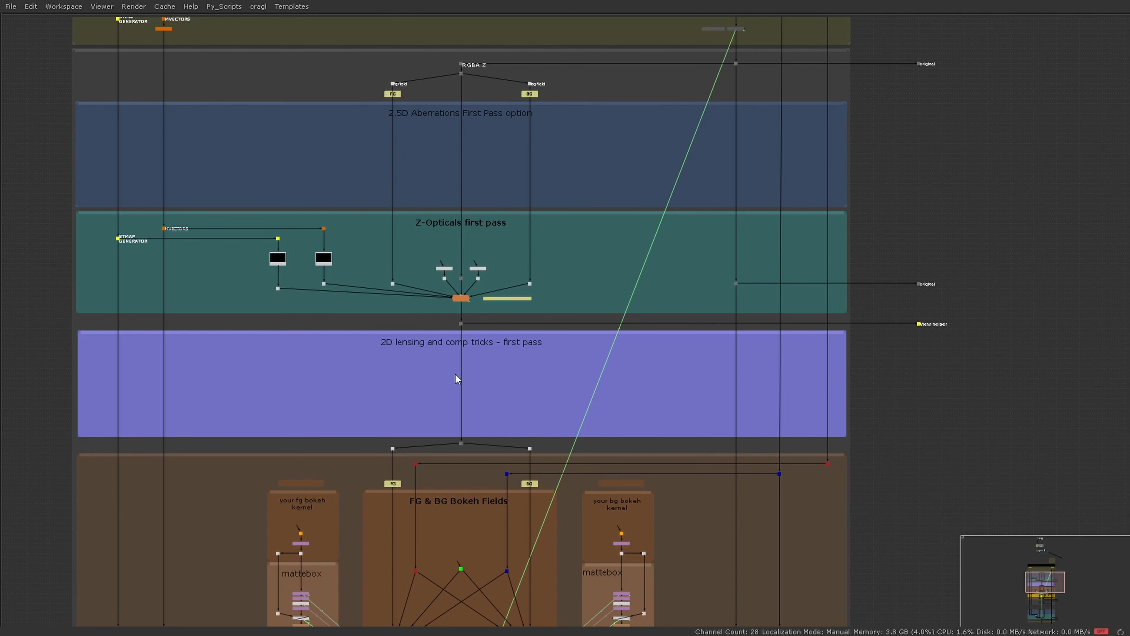
{"action": "middle_click_drag", "start_coordinate": [472, 379], "coordinate": [488, 27]}
{"action": "scroll", "coordinate": [564, 269], "scroll_direction": "up", "scroll_amount": 2}
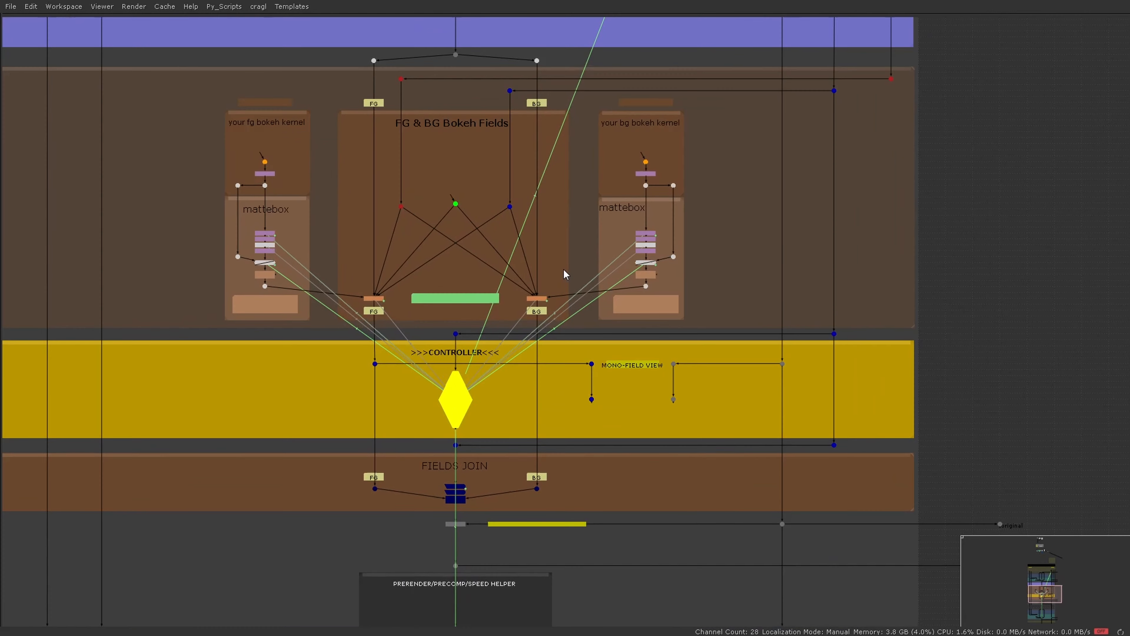
{"action": "scroll", "coordinate": [484, 381], "scroll_direction": "up", "scroll_amount": 2}
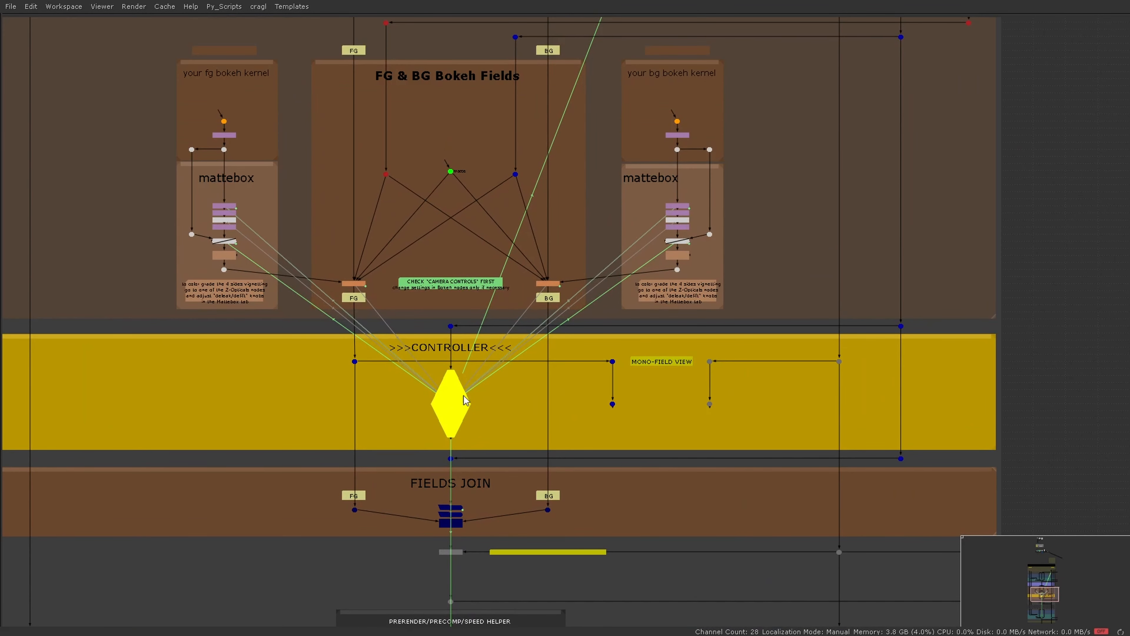
{"action": "scroll", "coordinate": [459, 434], "scroll_direction": "up", "scroll_amount": 2}
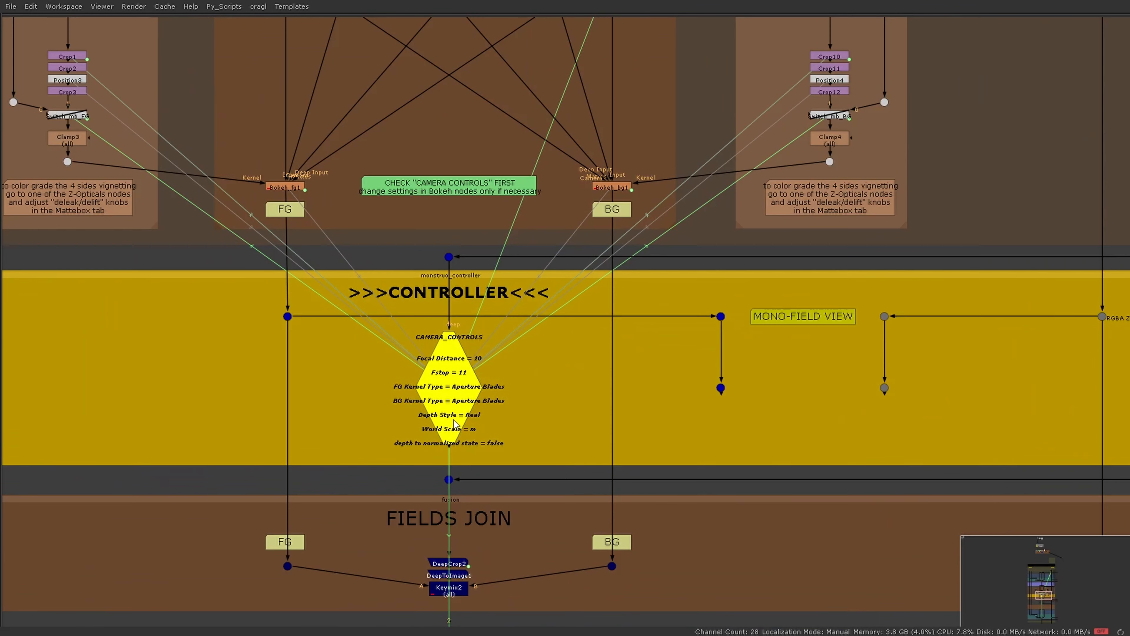
{"action": "scroll", "coordinate": [450, 434], "scroll_direction": "down", "scroll_amount": 3}
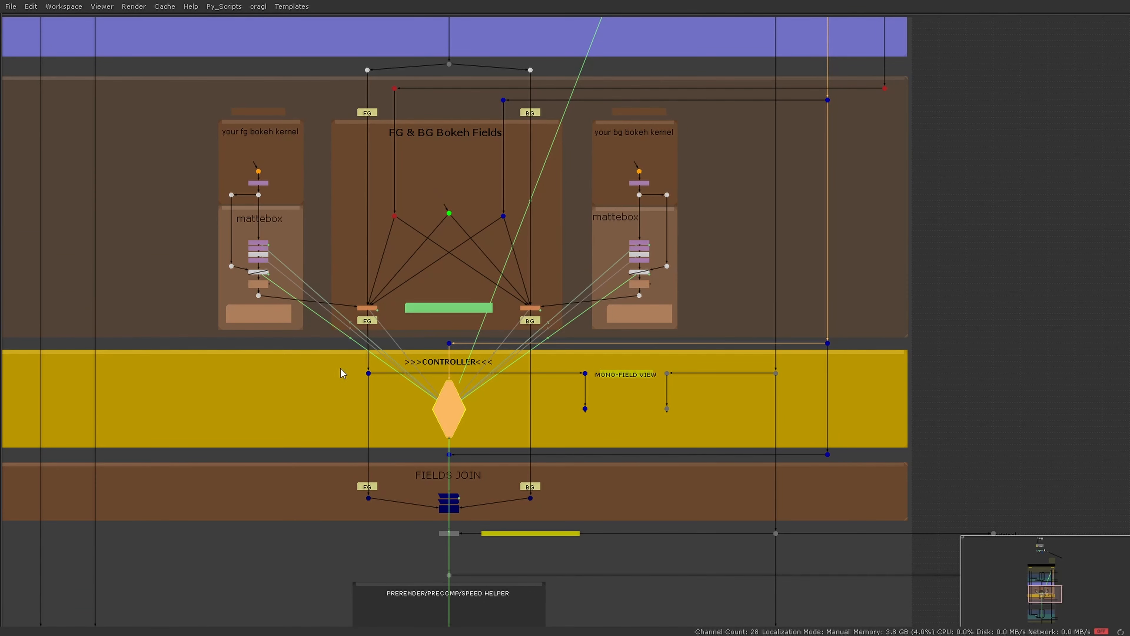
{"action": "scroll", "coordinate": [341, 369], "scroll_direction": "up", "scroll_amount": 4}
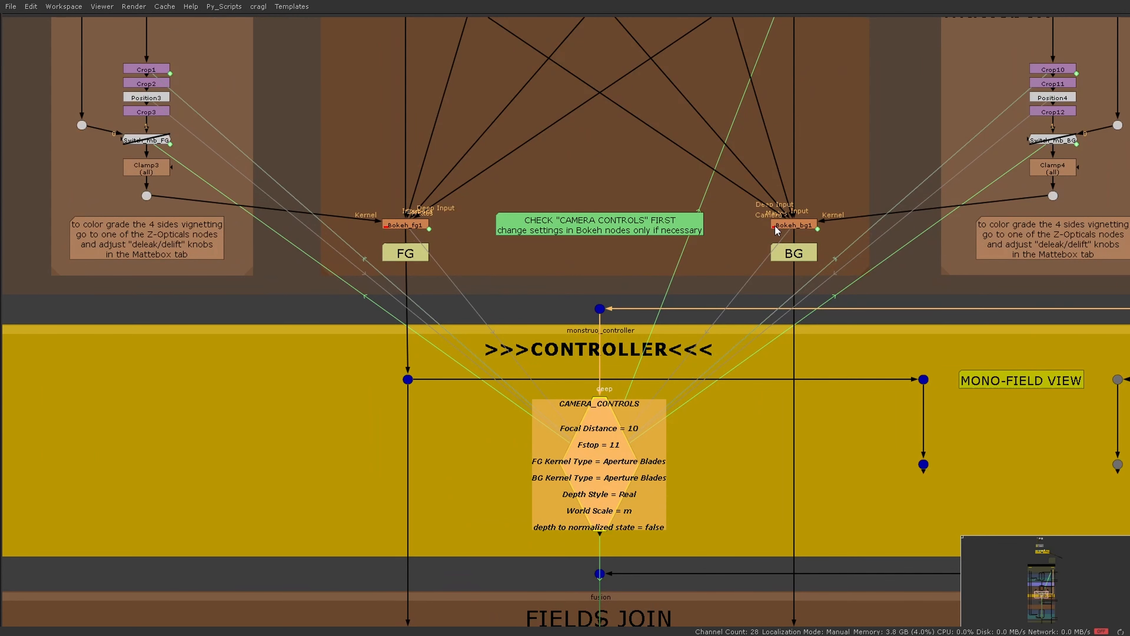
{"action": "scroll", "coordinate": [503, 254], "scroll_direction": "down", "scroll_amount": 5}
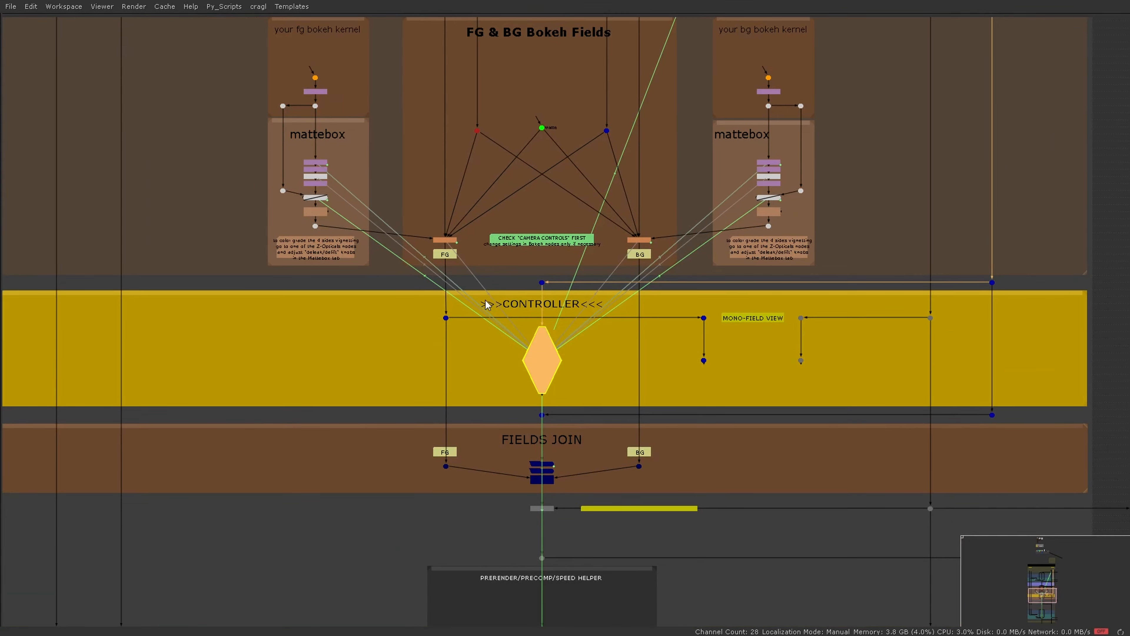
{"action": "middle_click_drag", "start_coordinate": [486, 304], "coordinate": [372, 215]}
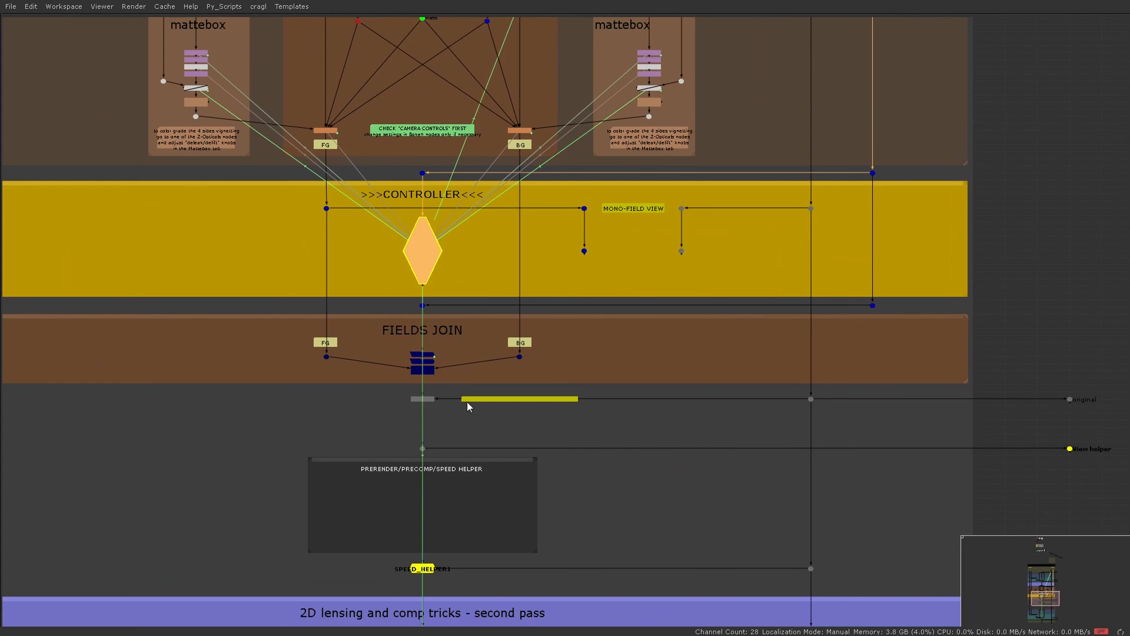
Step: Examine the template from FIELDS JOIN through the second-pass sections to OUTPUT, and compare them with the first-pass sections
{"action": "scroll", "coordinate": [393, 354], "scroll_direction": "down", "scroll_amount": 3}
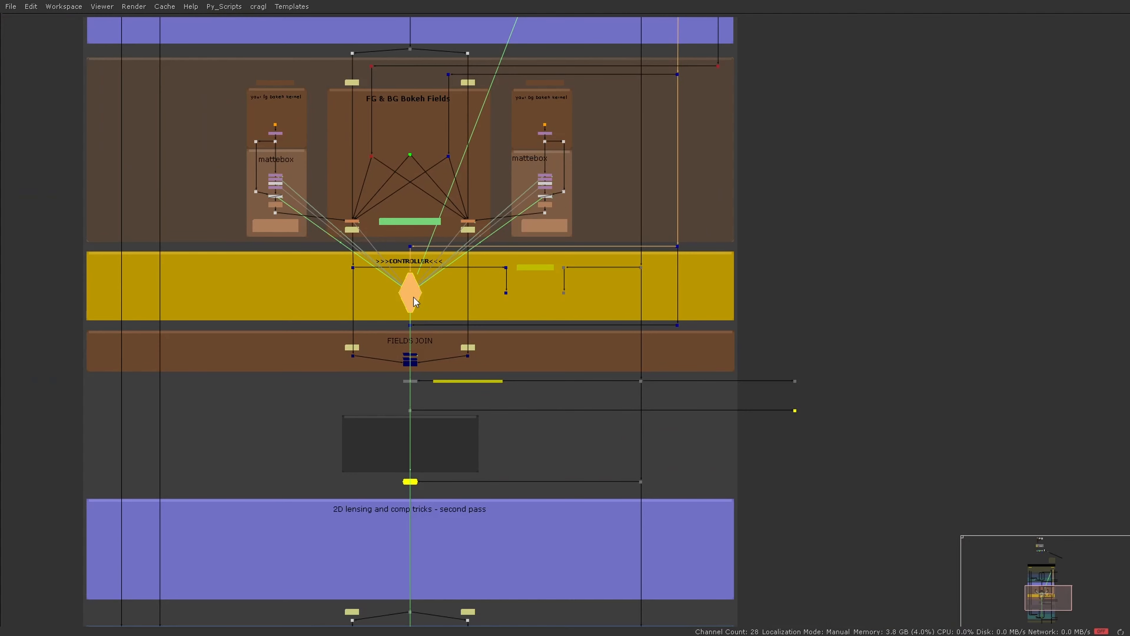
{"action": "scroll", "coordinate": [413, 297], "scroll_direction": "down", "scroll_amount": 2}
{"action": "middle_click_drag", "start_coordinate": [413, 424], "coordinate": [430, 177]}
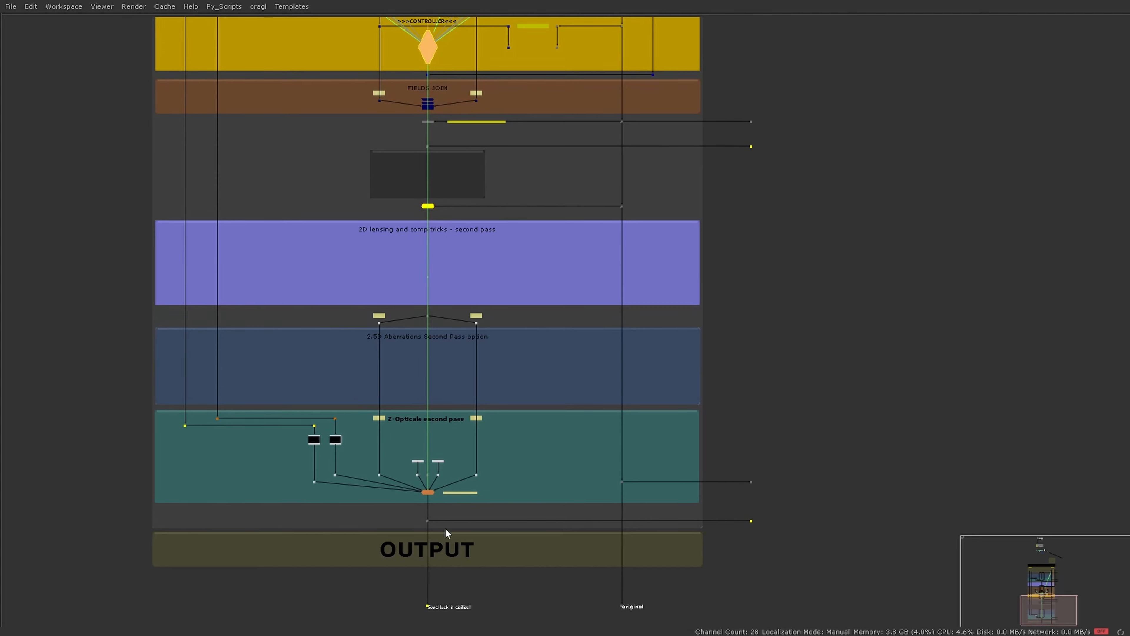
{"action": "scroll", "coordinate": [445, 528], "scroll_direction": "up", "scroll_amount": 4}
{"action": "scroll", "coordinate": [402, 437], "scroll_direction": "down", "scroll_amount": 5}
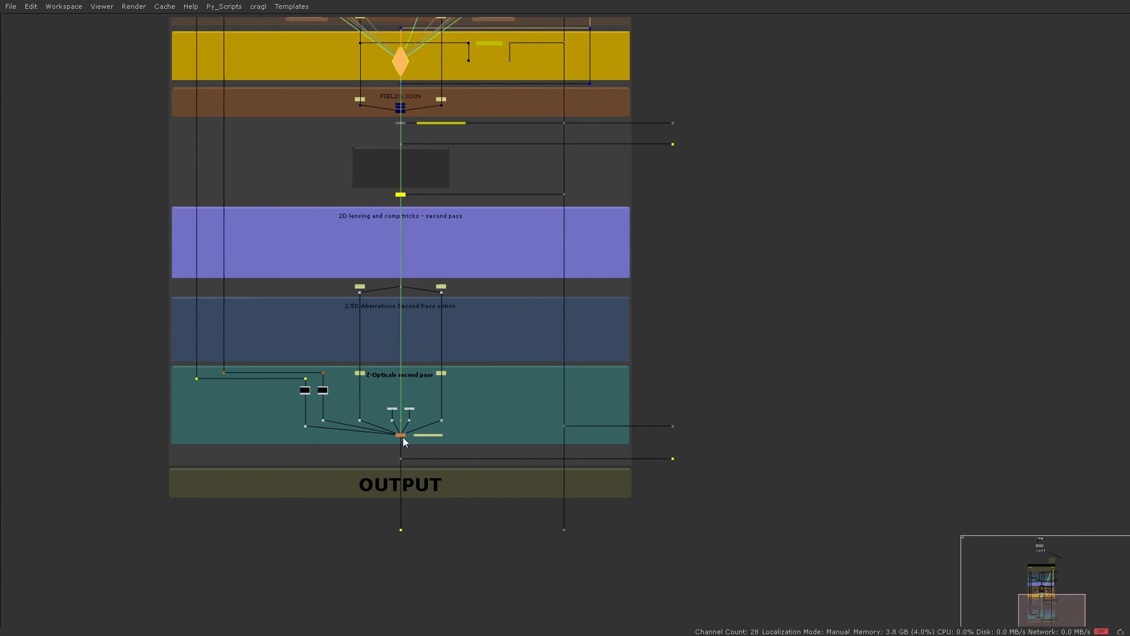
{"action": "middle_click_drag", "start_coordinate": [433, 306], "coordinate": [464, 562]}
{"action": "scroll", "coordinate": [451, 446], "scroll_direction": "down", "scroll_amount": 1}
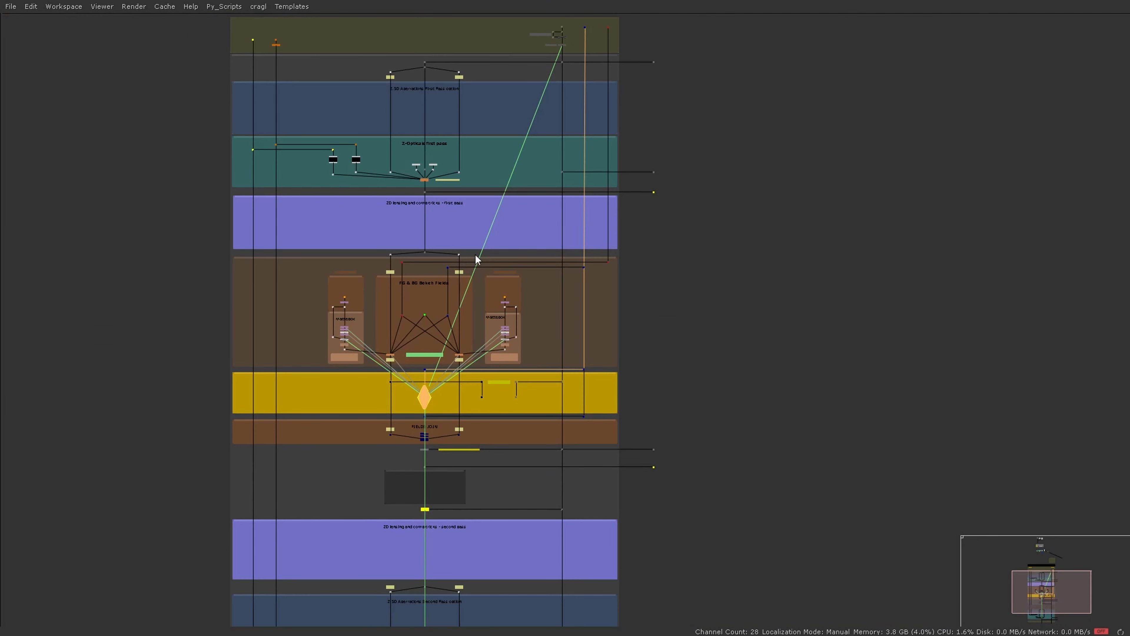
{"action": "middle_click_drag", "start_coordinate": [432, 441], "coordinate": [435, 275]}
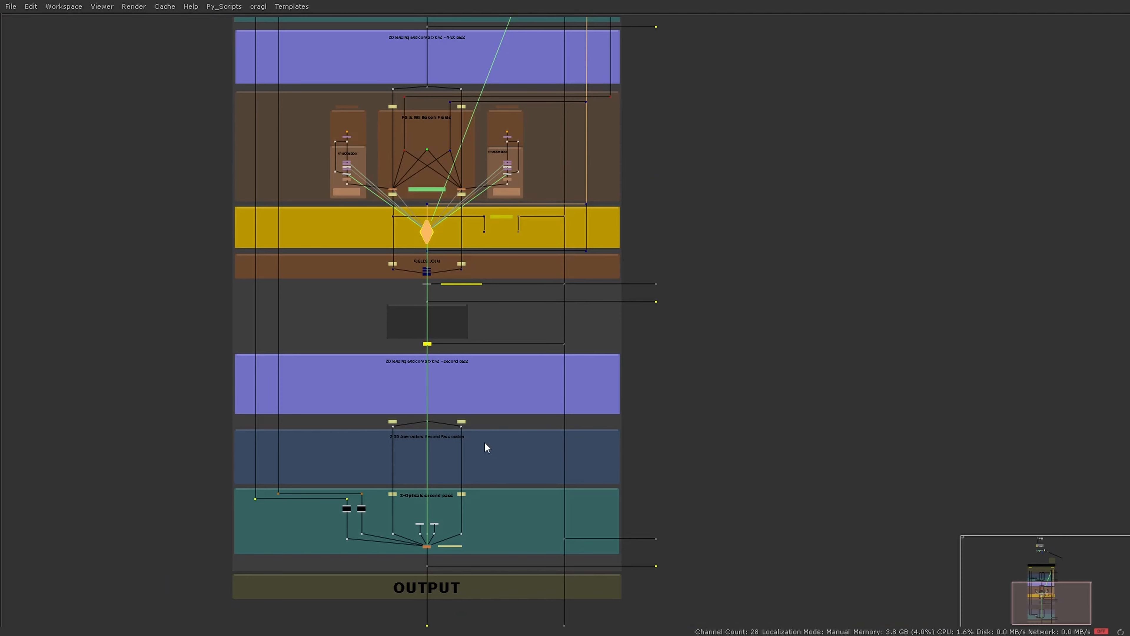
{"action": "scroll", "coordinate": [486, 447], "scroll_direction": "down", "scroll_amount": 1}
{"action": "middle_click_drag", "start_coordinate": [494, 371], "coordinate": [479, 417]}
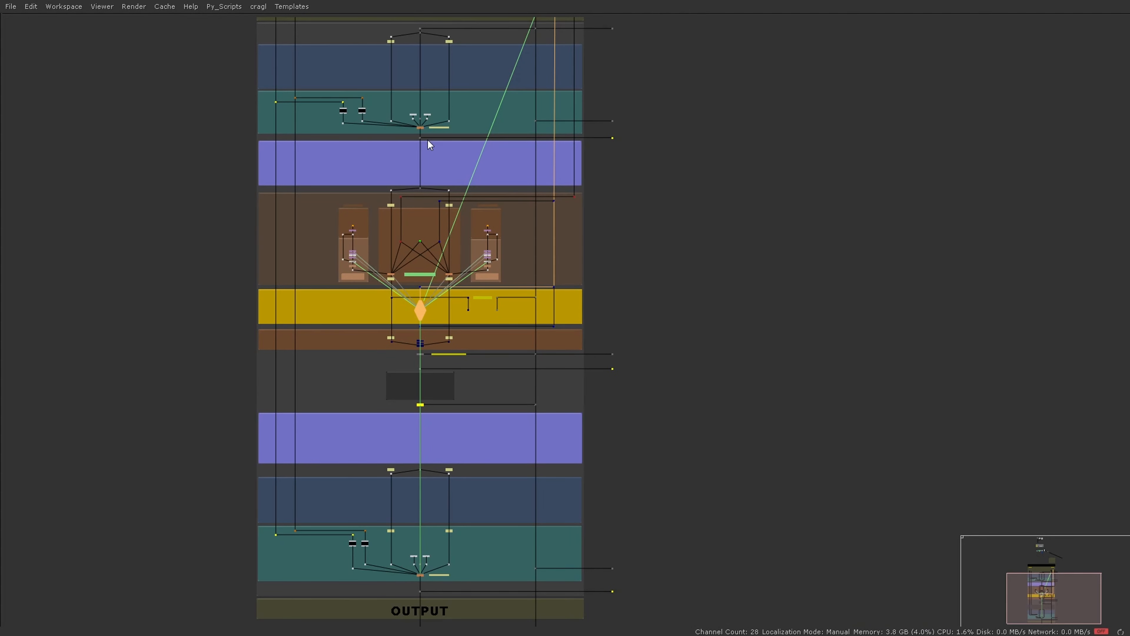